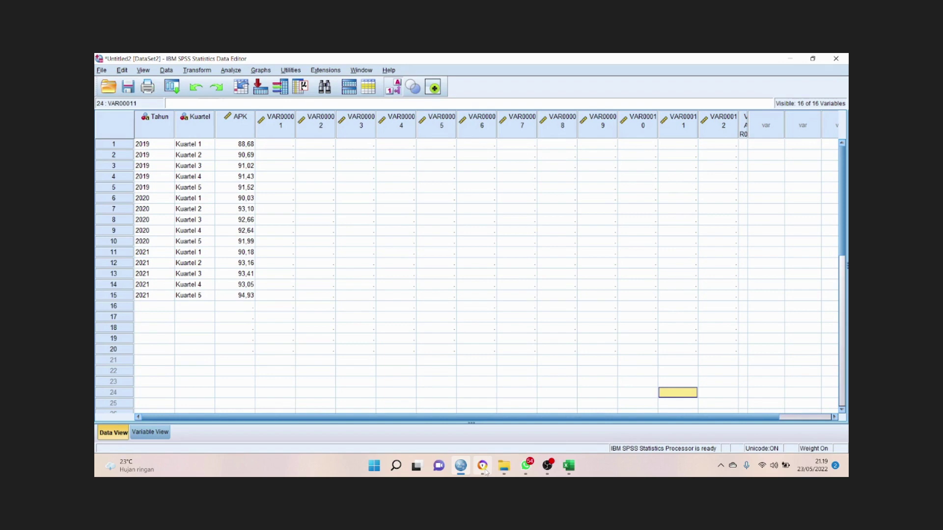
# Step: Review the source APK table in Excel, switch back to SPSS Statistics and show the variable definitions
pyautogui.click(483, 469)
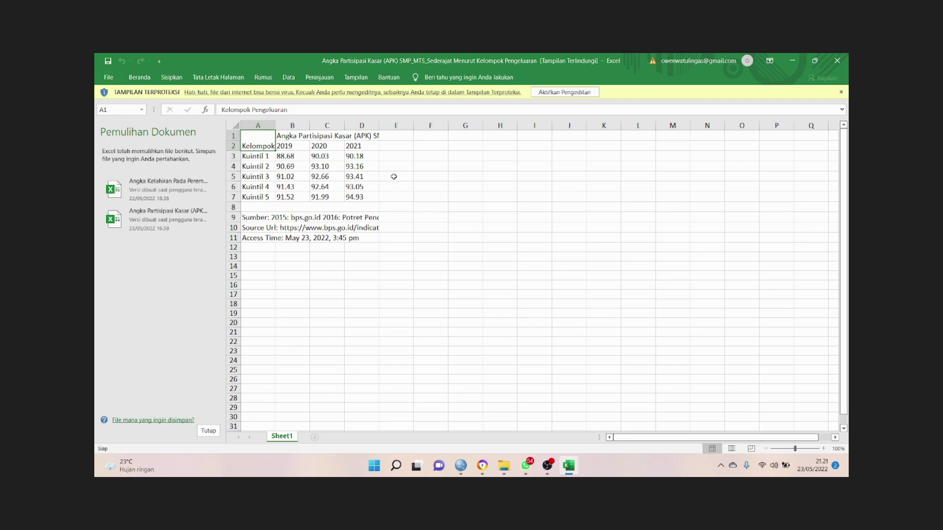
pyautogui.hotkey('alt', 'Tab')
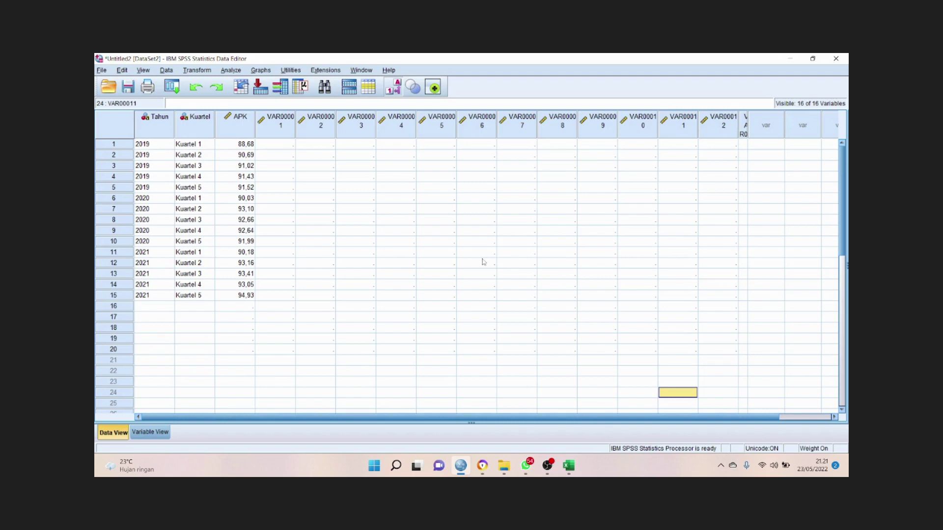
pyautogui.click(149, 433)
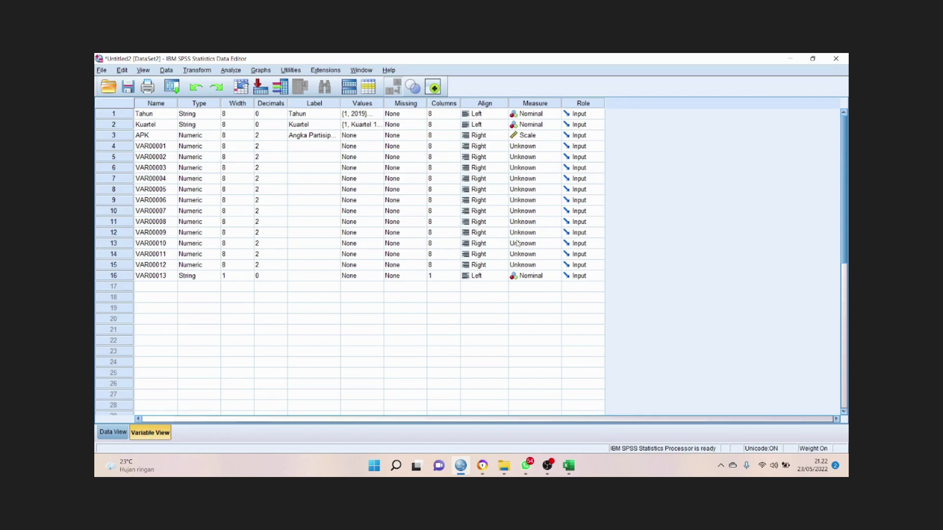
pyautogui.click(161, 146)
pyautogui.click(169, 298)
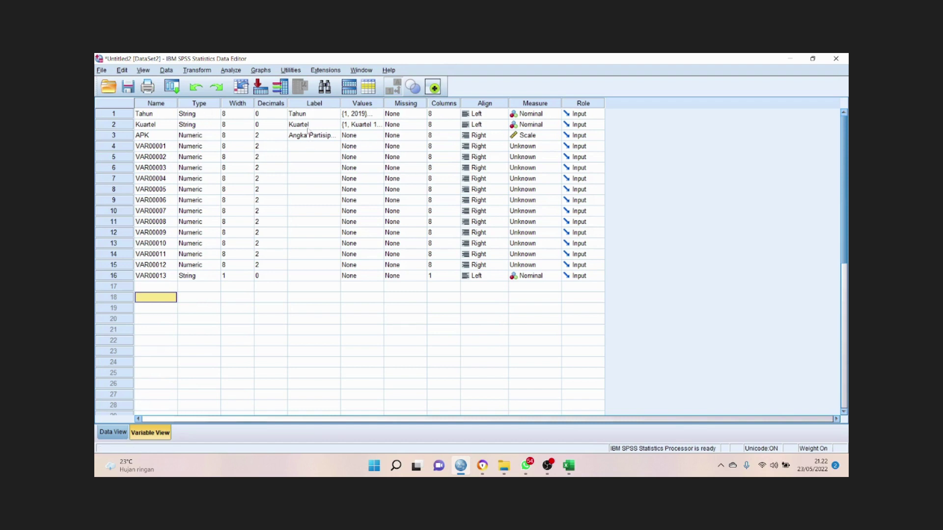
# Step: Examine the value labels defined for the Tahun variable
pyautogui.click(381, 114)
pyautogui.click(380, 115)
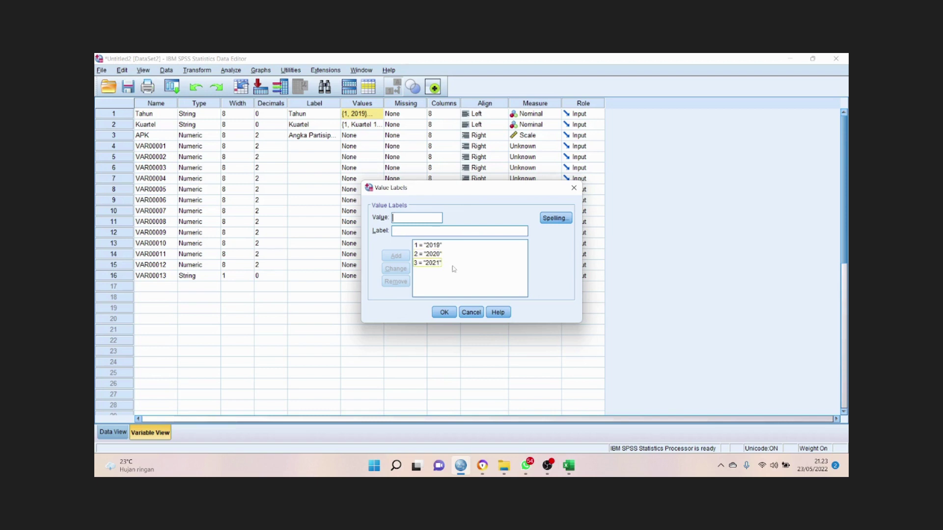
pyautogui.click(443, 312)
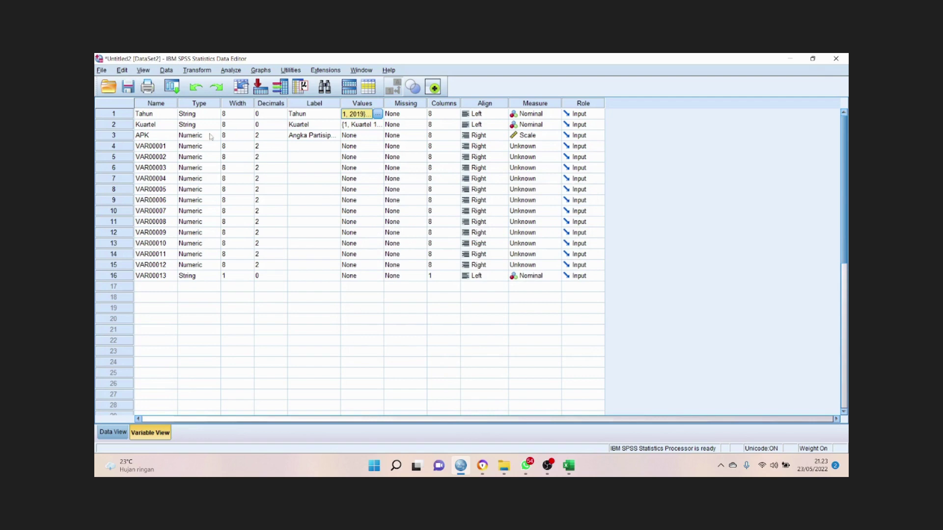
# Step: Examine the Kuartel variable's type, label and value labels, and return to the data records
pyautogui.click(169, 123)
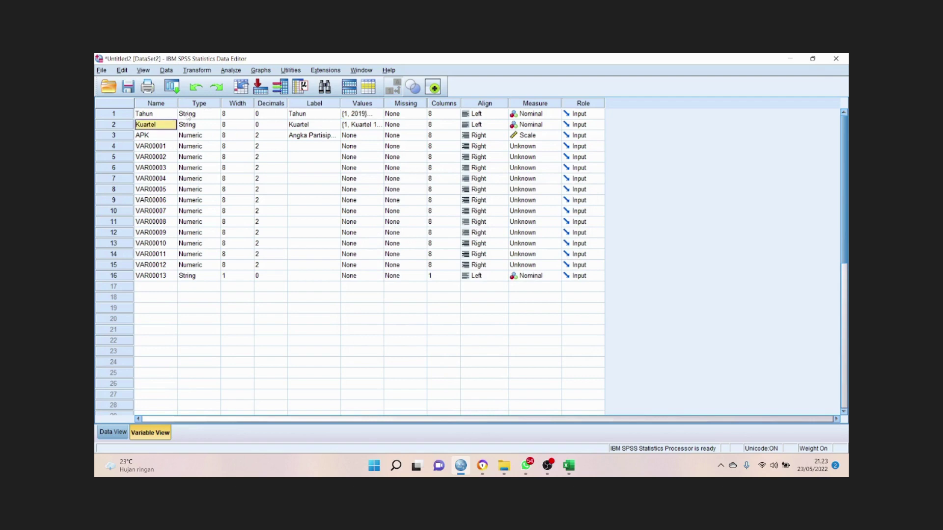
pyautogui.click(206, 127)
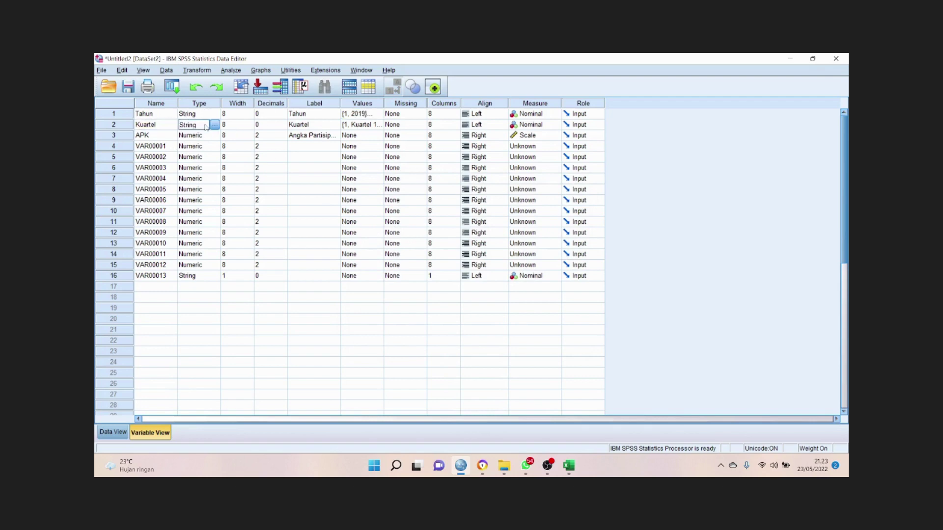
pyautogui.click(322, 125)
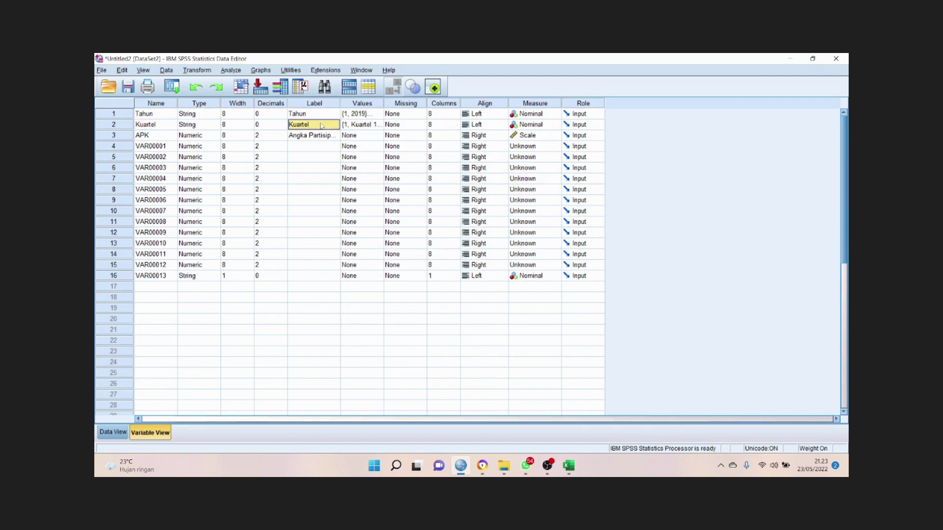
pyautogui.click(378, 126)
pyautogui.click(379, 125)
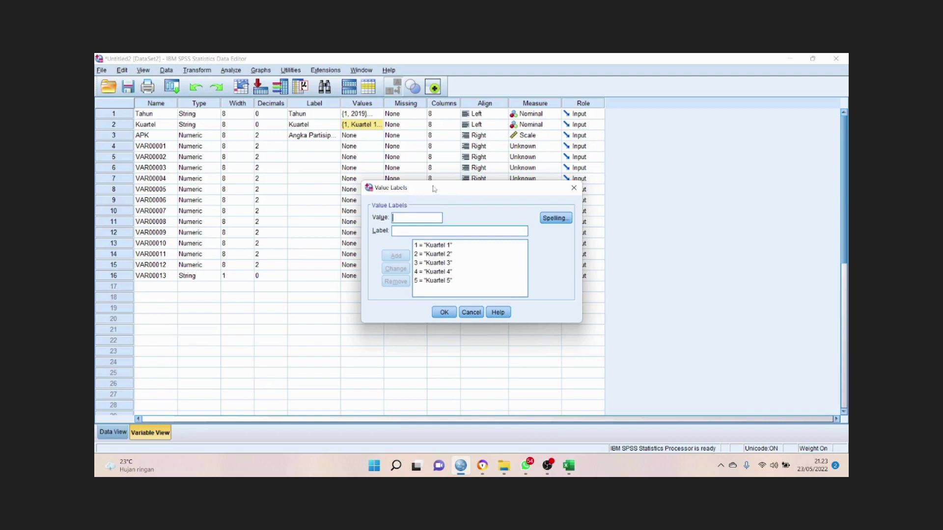
pyautogui.click(444, 312)
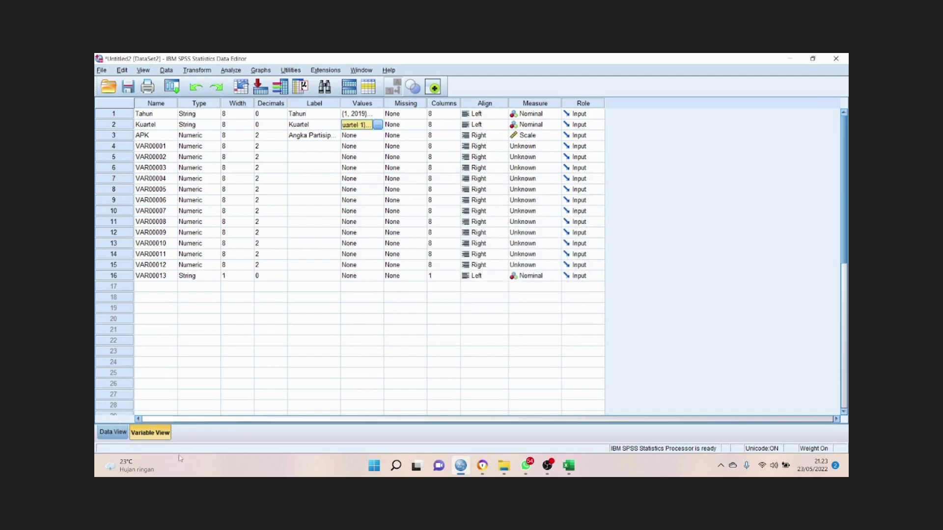
pyautogui.click(119, 435)
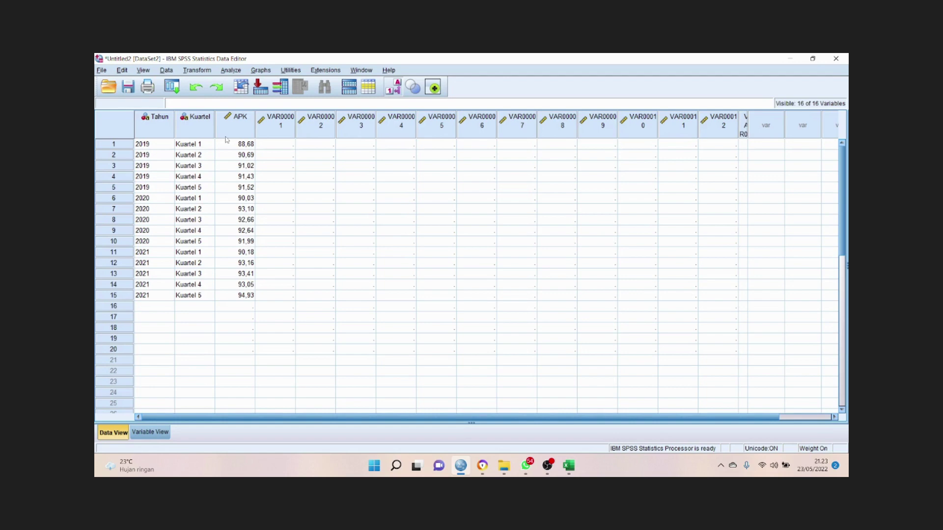
# Step: Set up a Crosstabs analysis with Tahun as the row variable and Kuartel and Angka Partisipasi Kasar (APK) as column variables
pyautogui.moveTo(224, 140)
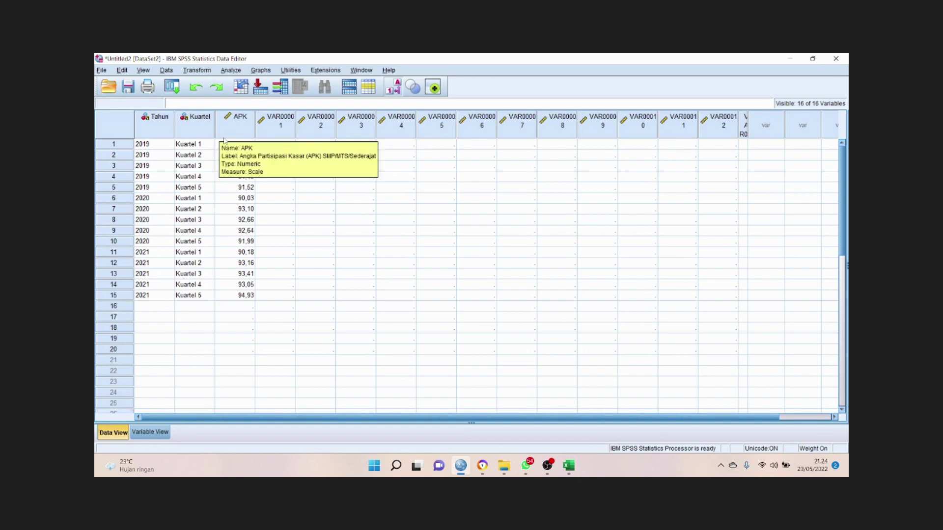
pyautogui.click(226, 71)
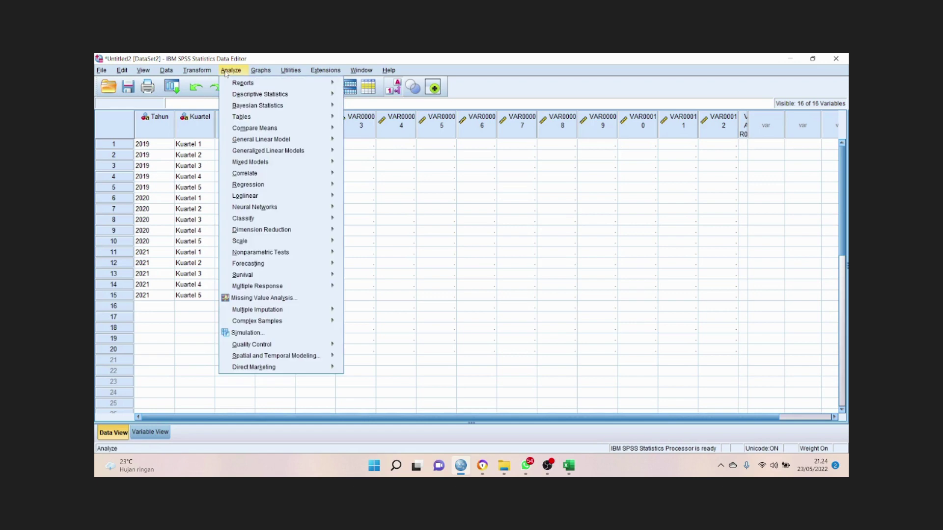
pyautogui.moveTo(254, 96)
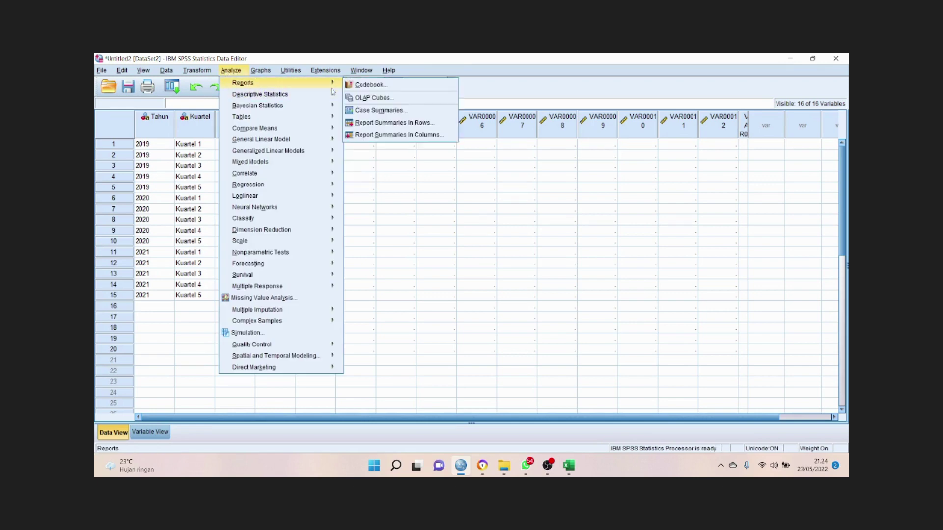
pyautogui.moveTo(336, 101)
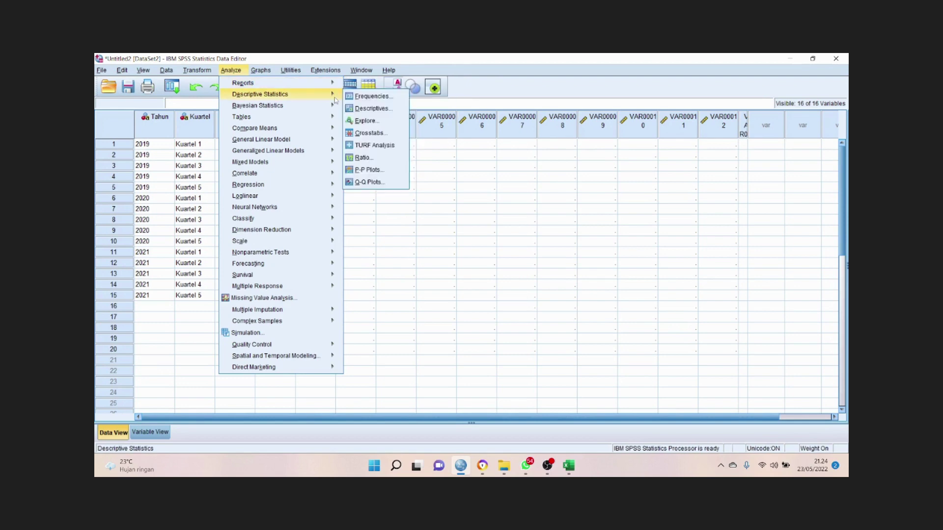
pyautogui.click(381, 133)
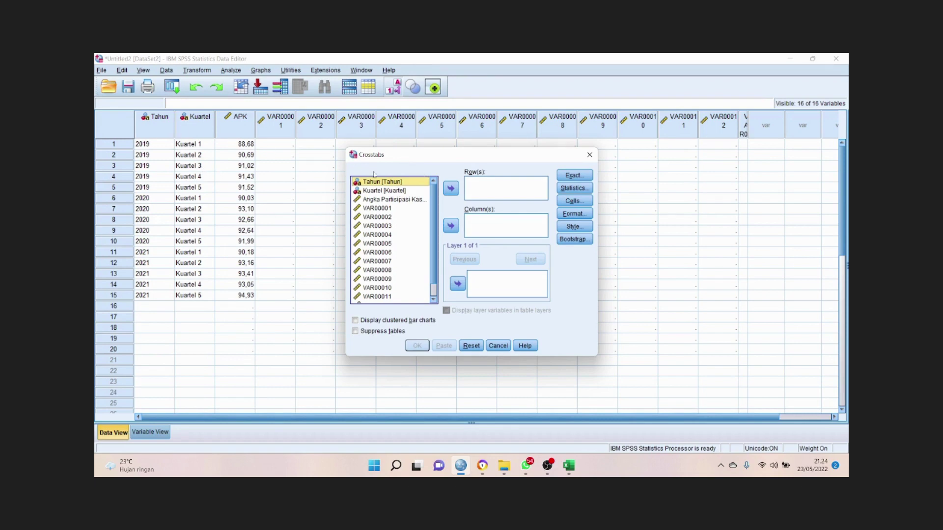
pyautogui.click(451, 188)
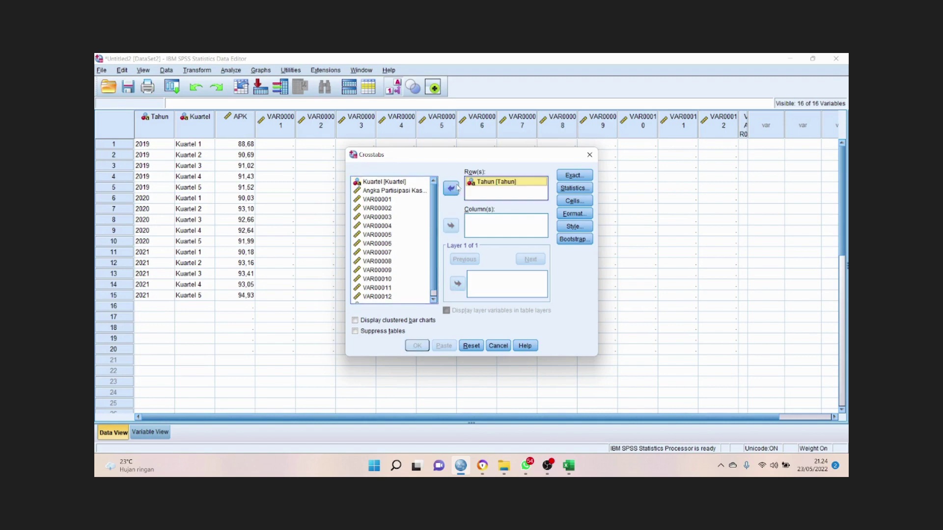
pyautogui.click(407, 183)
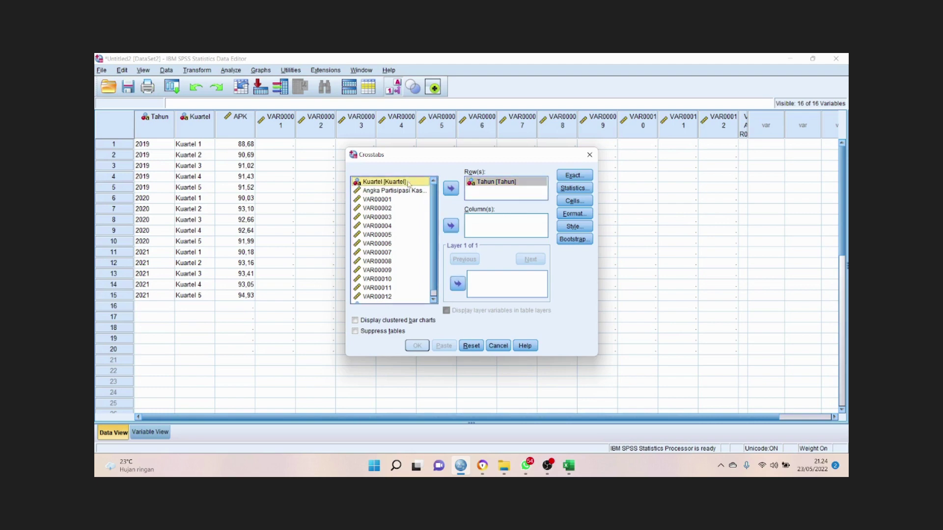
pyautogui.click(452, 225)
pyautogui.click(420, 183)
pyautogui.click(452, 226)
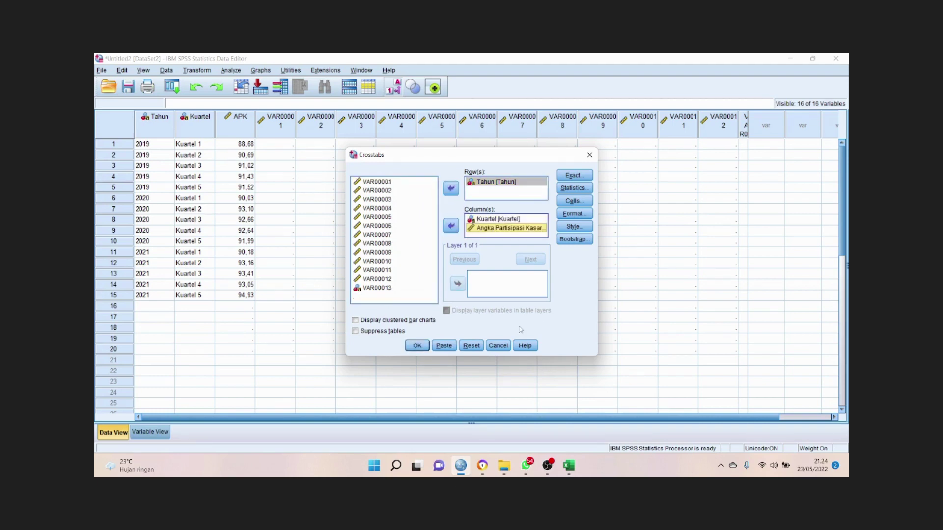
# Step: Enable the Chi-square statistic, accept the Observed counts cell display, and run the crosstabs
pyautogui.click(583, 192)
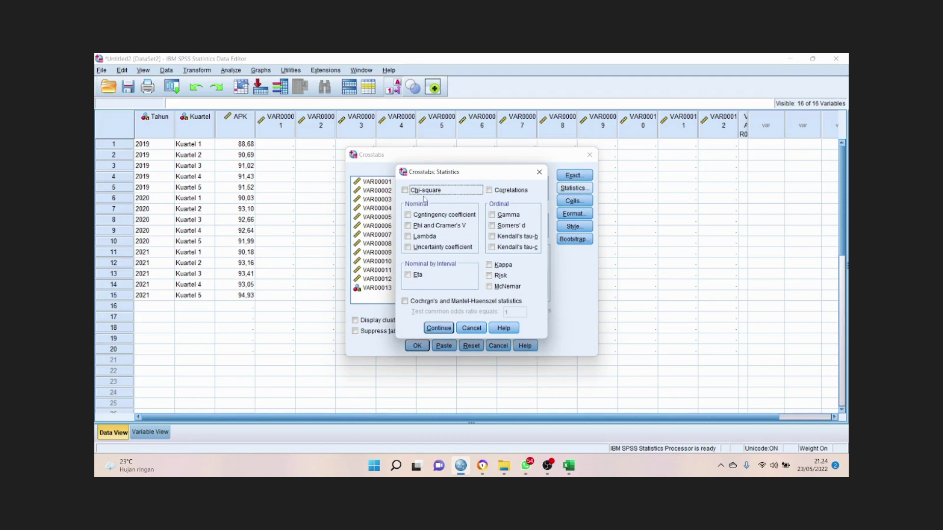
pyautogui.click(405, 190)
pyautogui.click(438, 327)
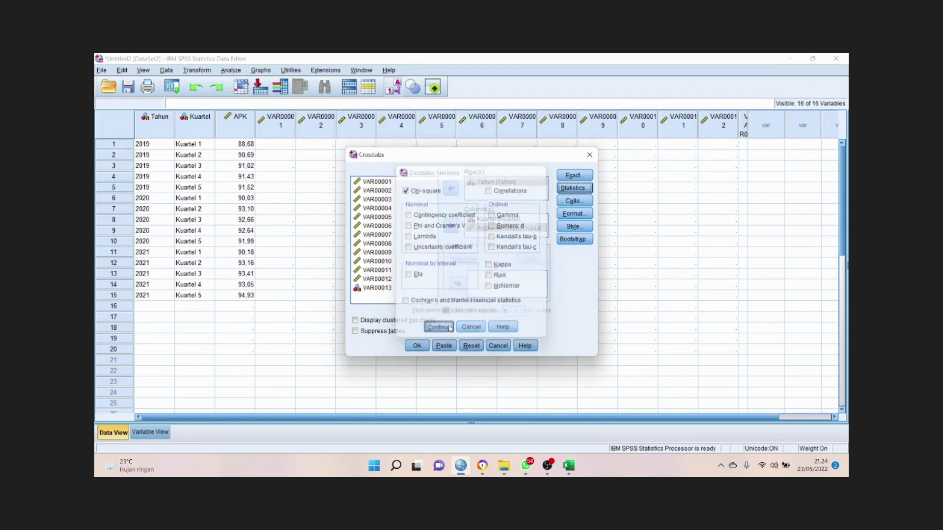
pyautogui.click(574, 201)
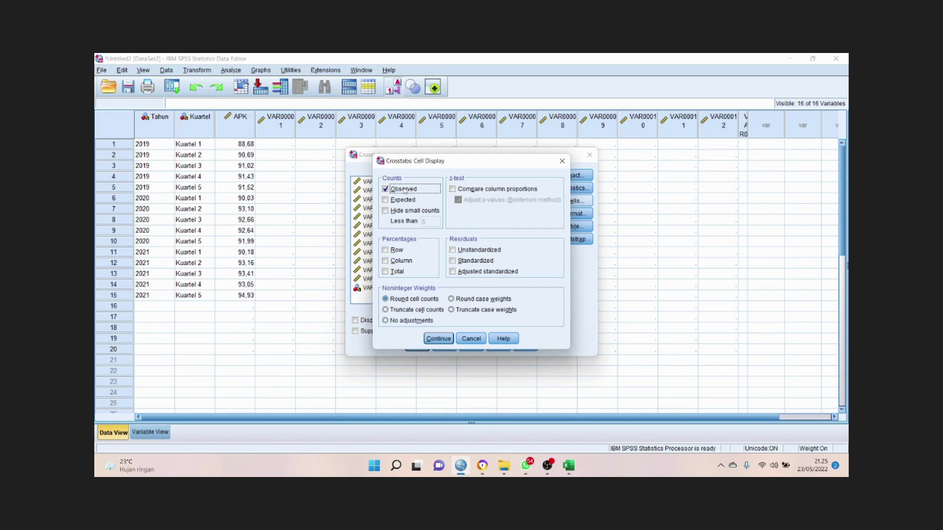
pyautogui.click(446, 337)
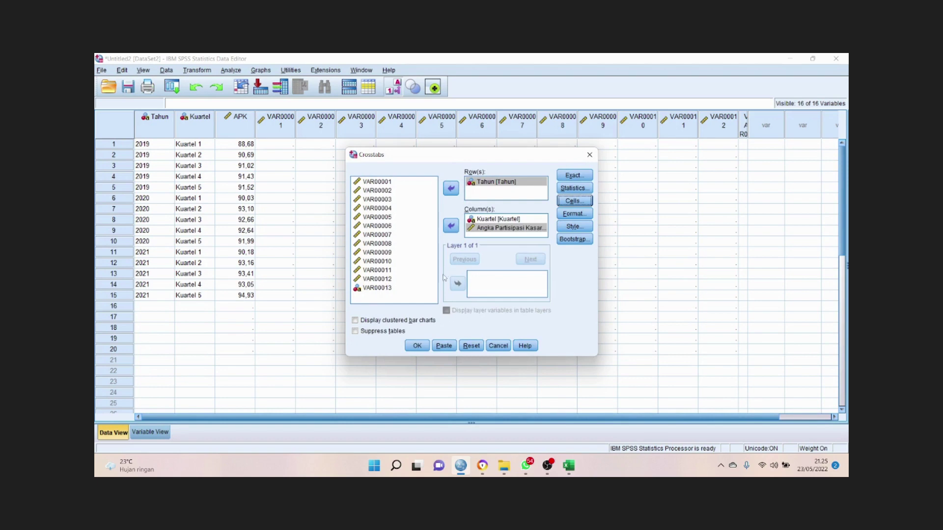
pyautogui.click(425, 347)
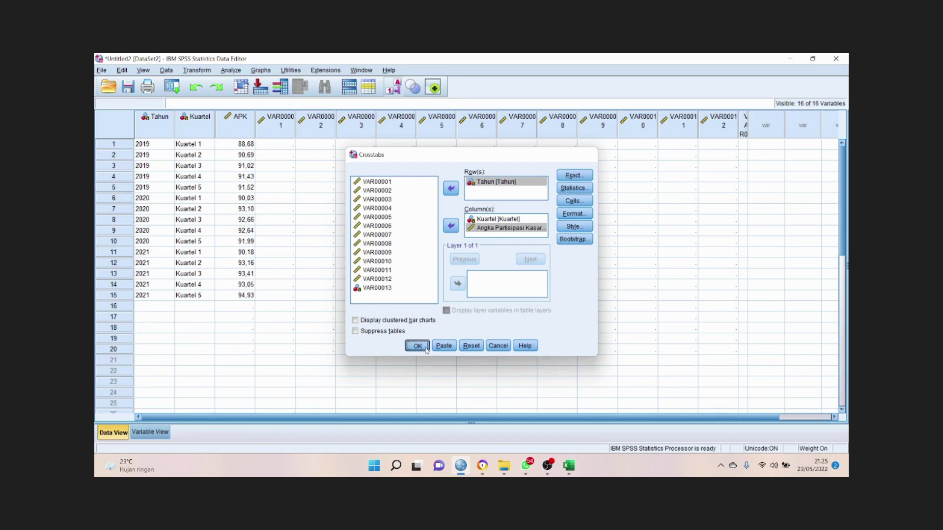
pyautogui.click(417, 346)
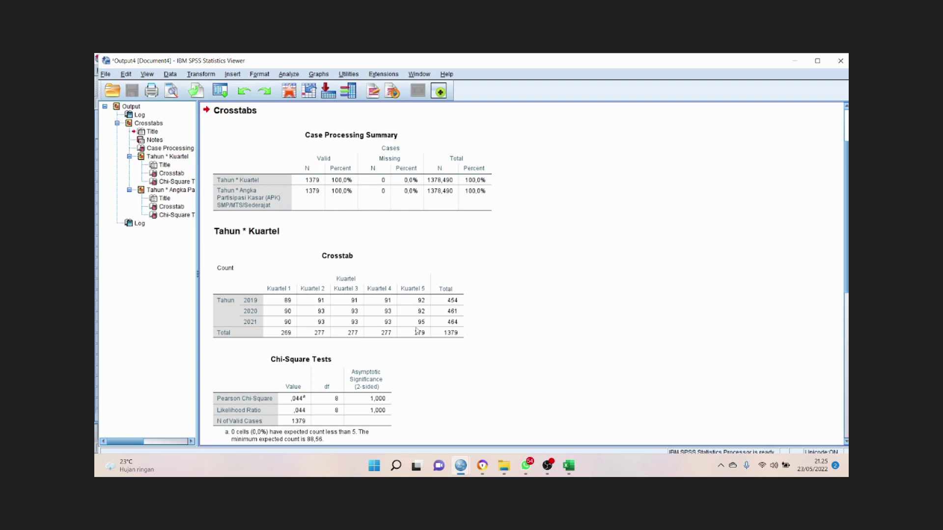
# Step: Examine the Case Processing Summary and the Tahun * Kuartel crosstab and Chi-Square Tests tables in the output
pyautogui.click(301, 191)
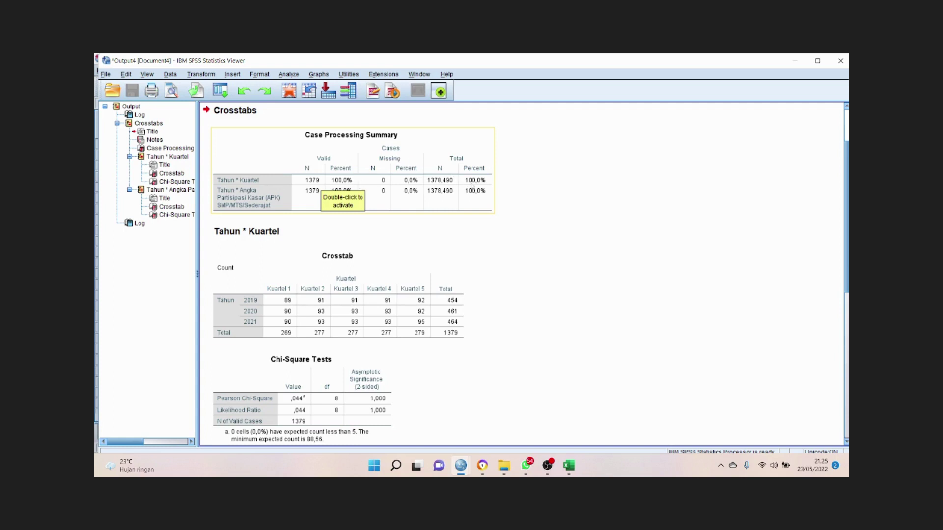
pyautogui.click(352, 285)
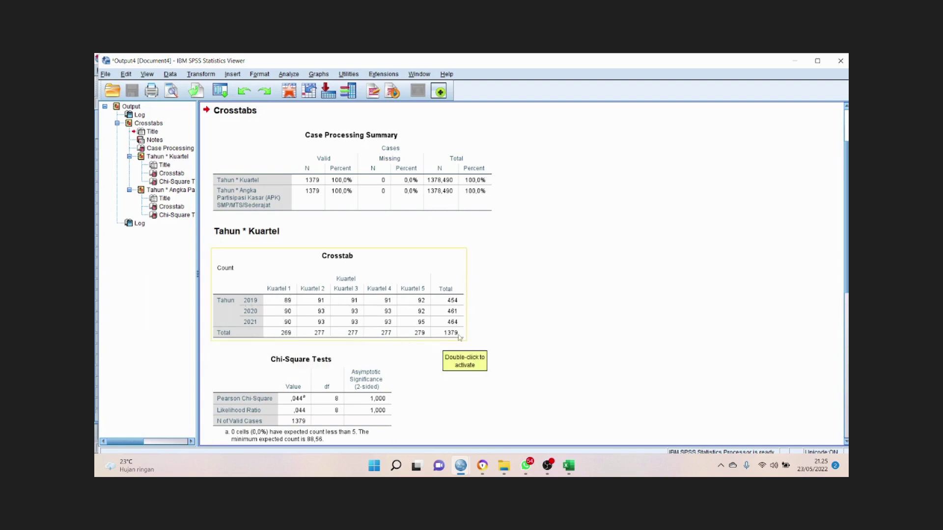
pyautogui.scroll(-3, 417, 341)
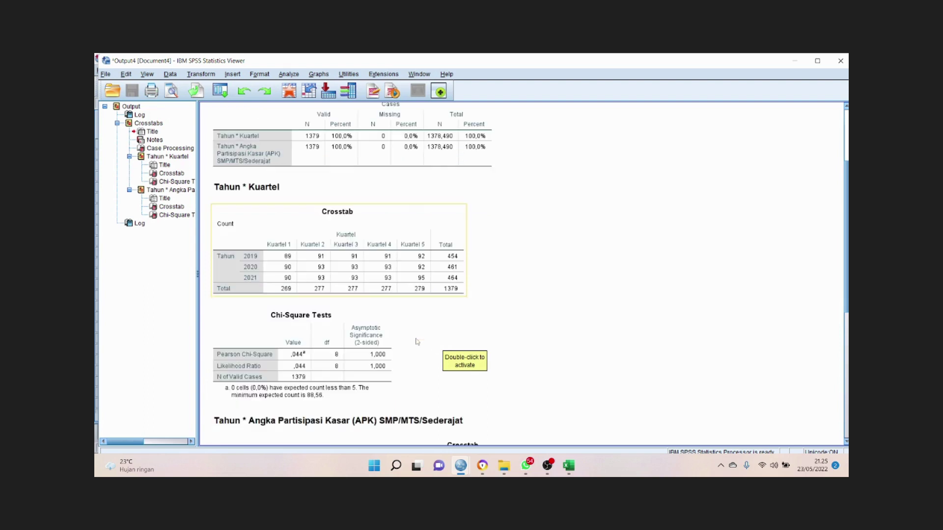